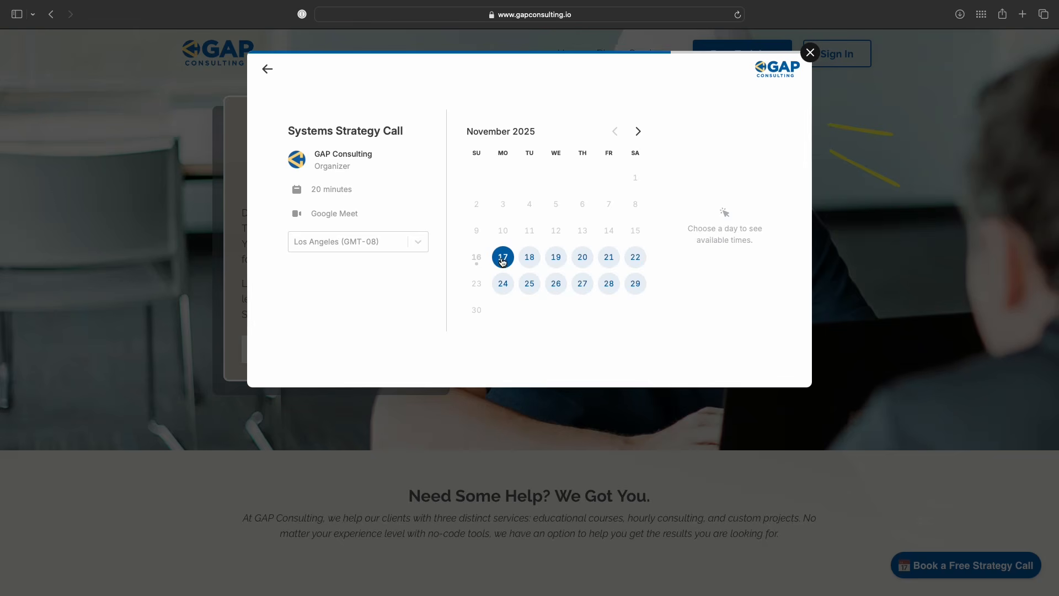
{"action": "left_click", "coordinate": [707, 213]}
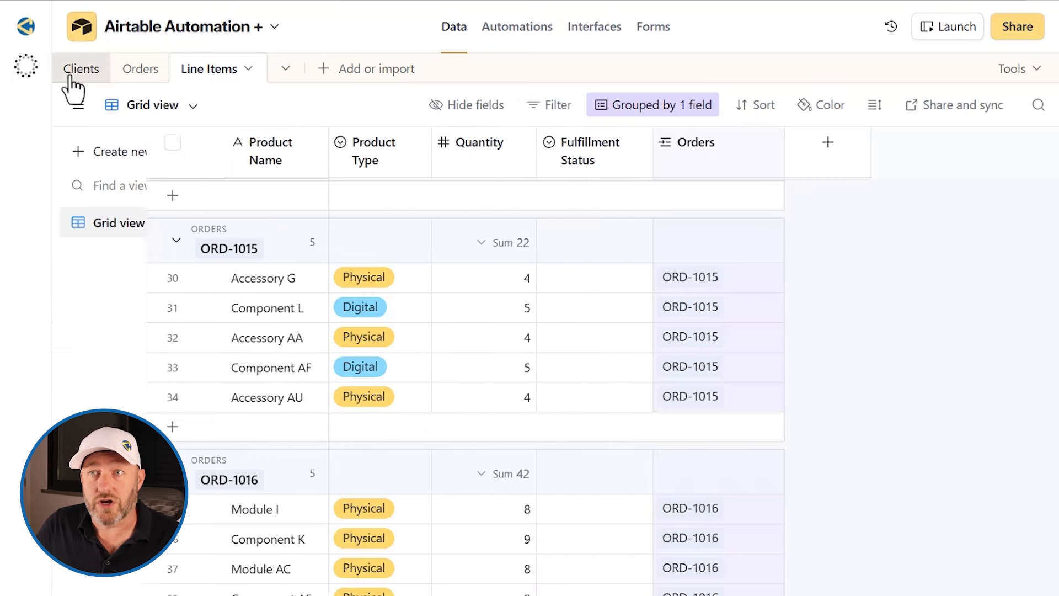
- Look through the base's Clients, Orders and Line Items tables
{"action": "left_click", "coordinate": [69, 77]}
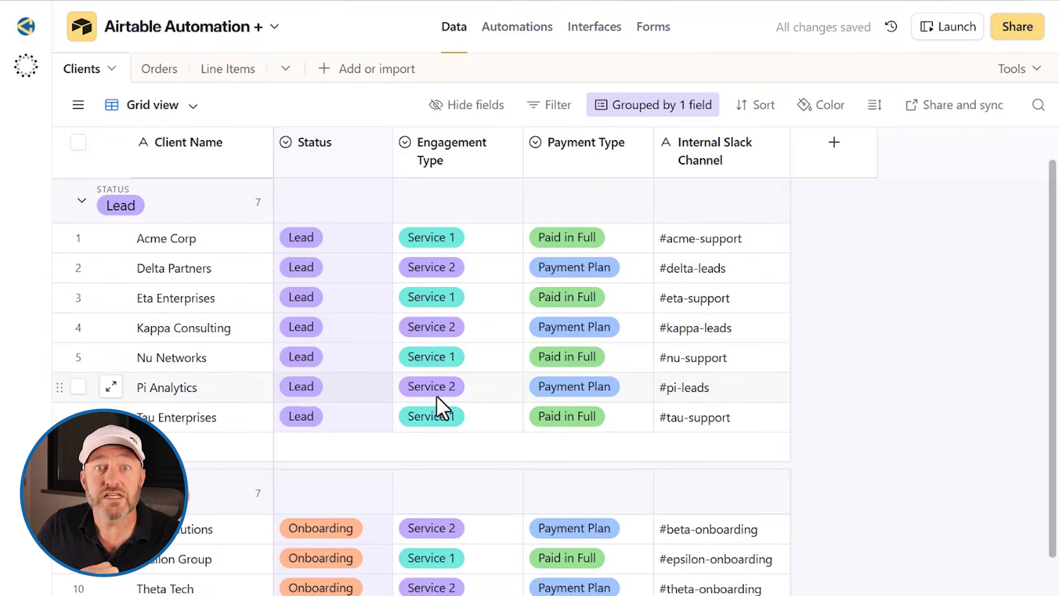
{"action": "left_click", "coordinate": [160, 70]}
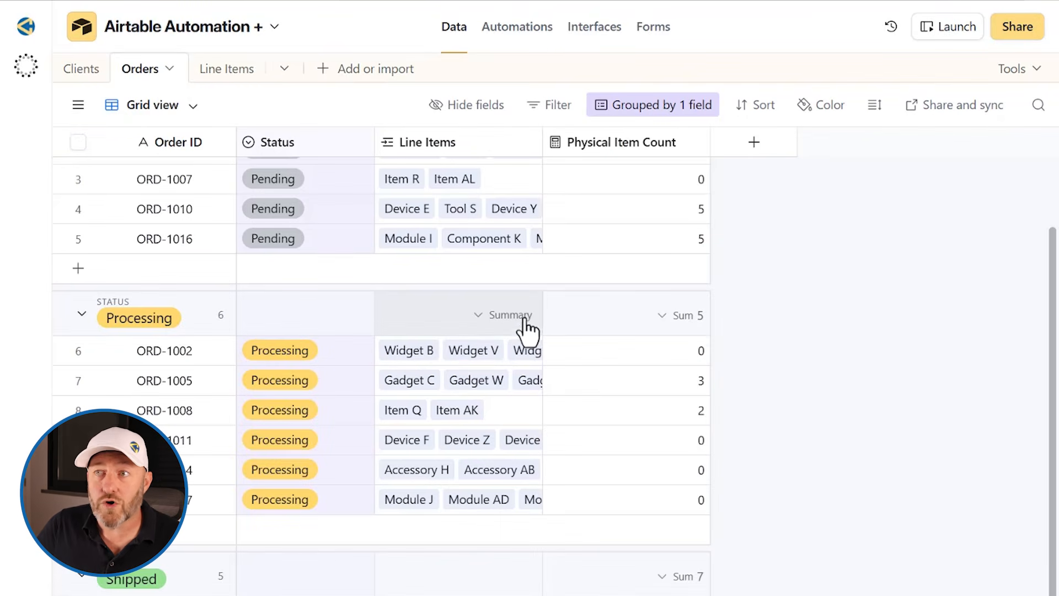
{"action": "left_click", "coordinate": [227, 70]}
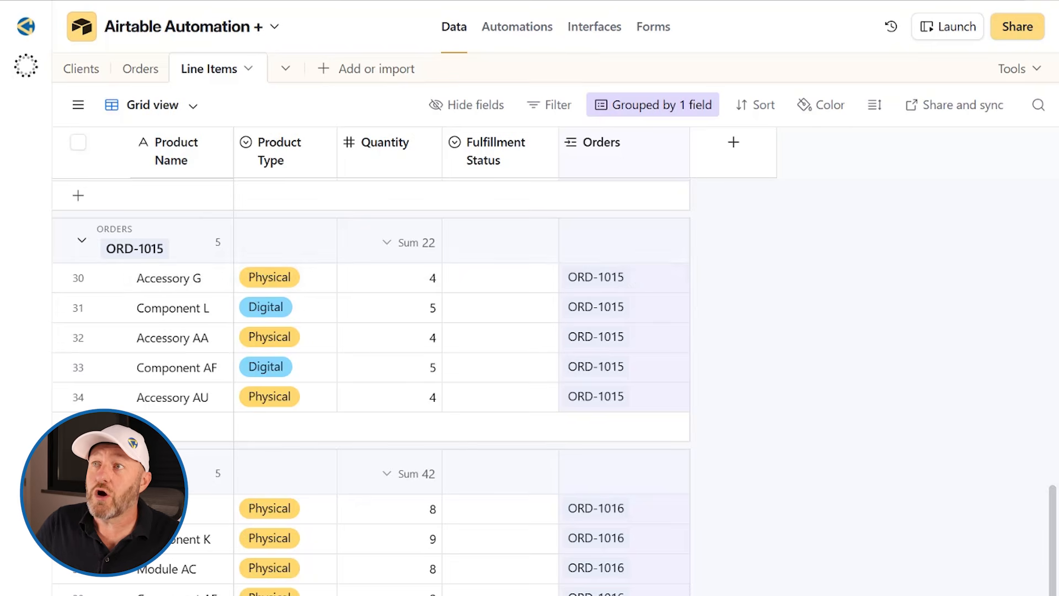
- Review the CL within RG automation's trigger, Find records action and repeating group, widening the properties area for reading
{"action": "left_click", "coordinate": [517, 27]}
{"action": "left_click", "coordinate": [627, 217]}
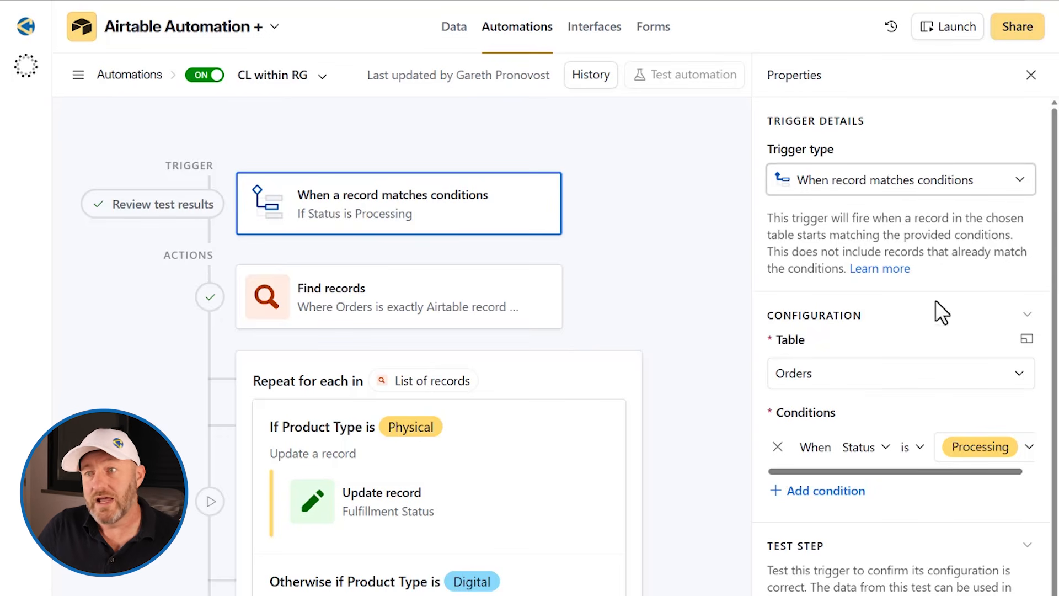
{"action": "left_click_drag", "start_coordinate": [752, 440], "coordinate": [617, 440]}
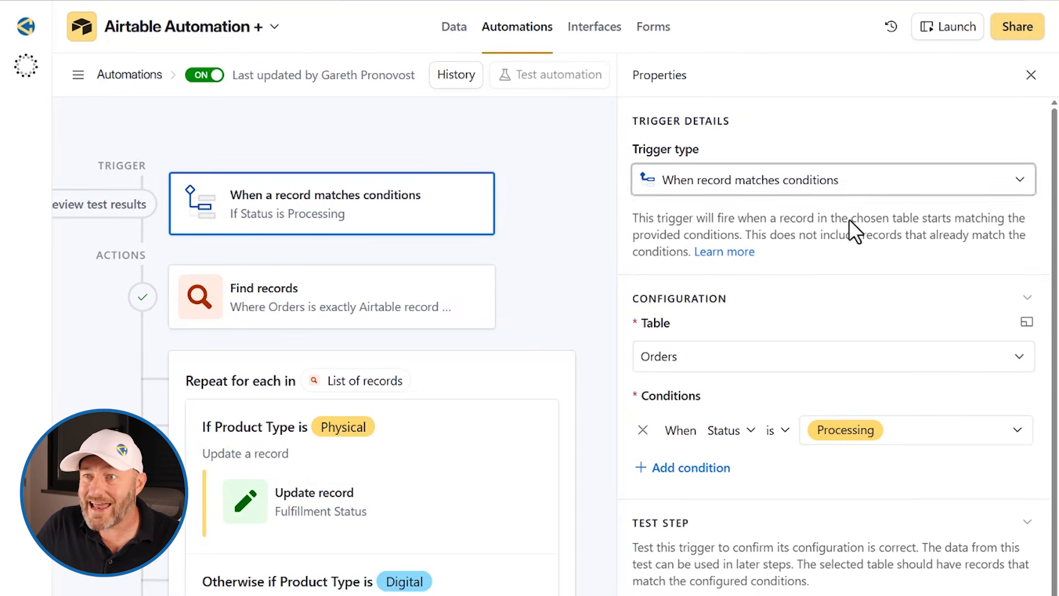
{"action": "left_click", "coordinate": [283, 300]}
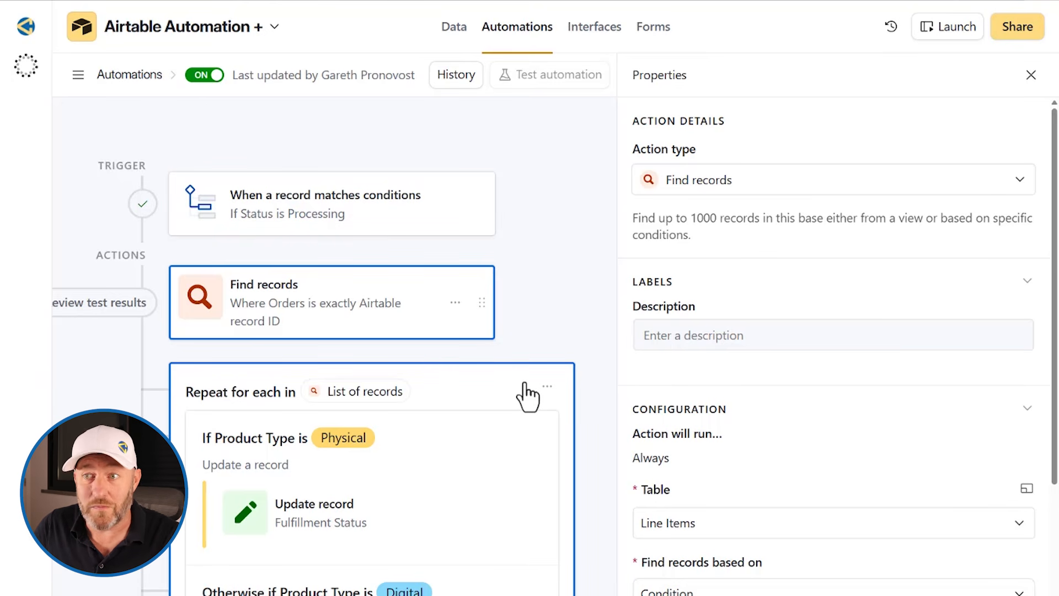
{"action": "left_click", "coordinate": [238, 393]}
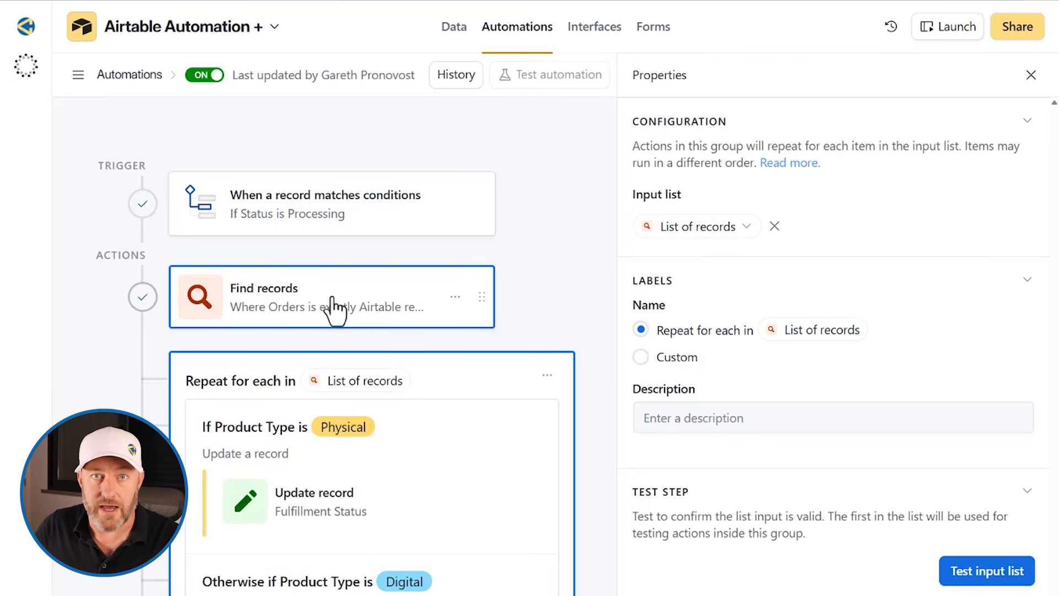
- Open the base's data in a split view beside the automation and view the line items in the Orders table
{"action": "right_click", "coordinate": [453, 33]}
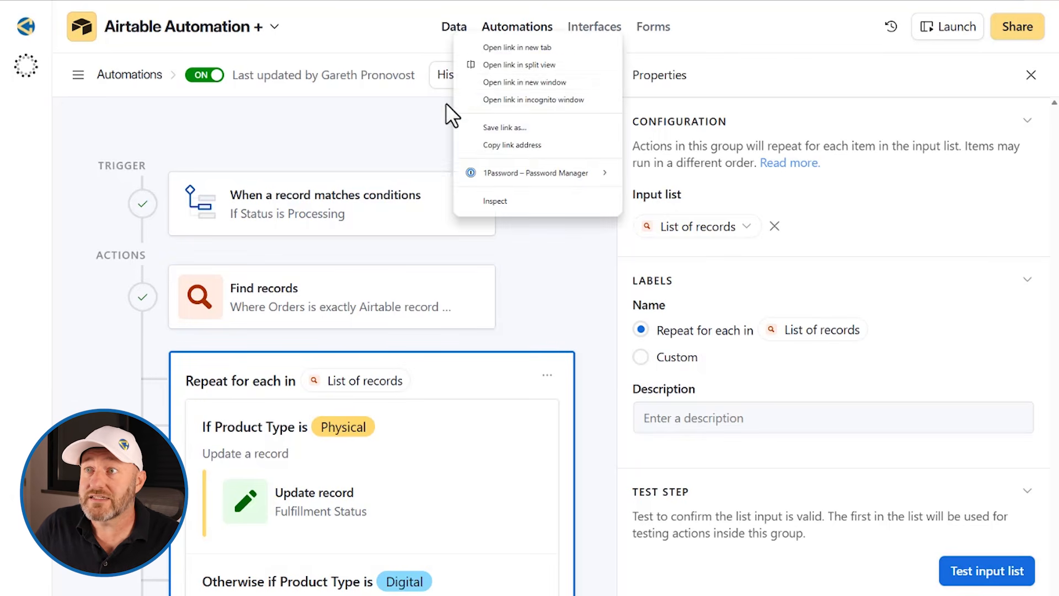
{"action": "left_click", "coordinate": [490, 65]}
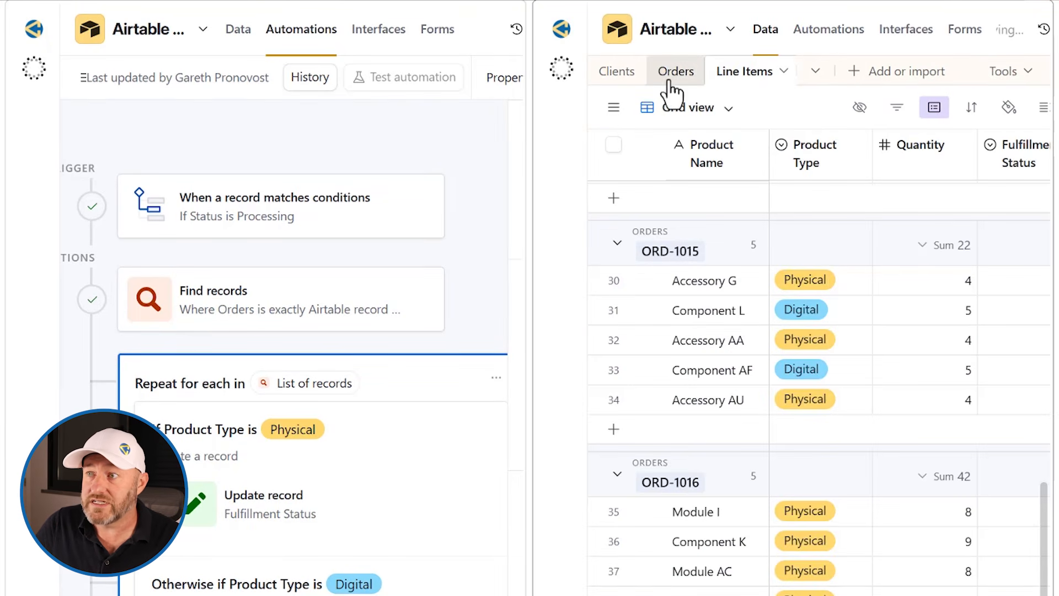
{"action": "left_click", "coordinate": [676, 72]}
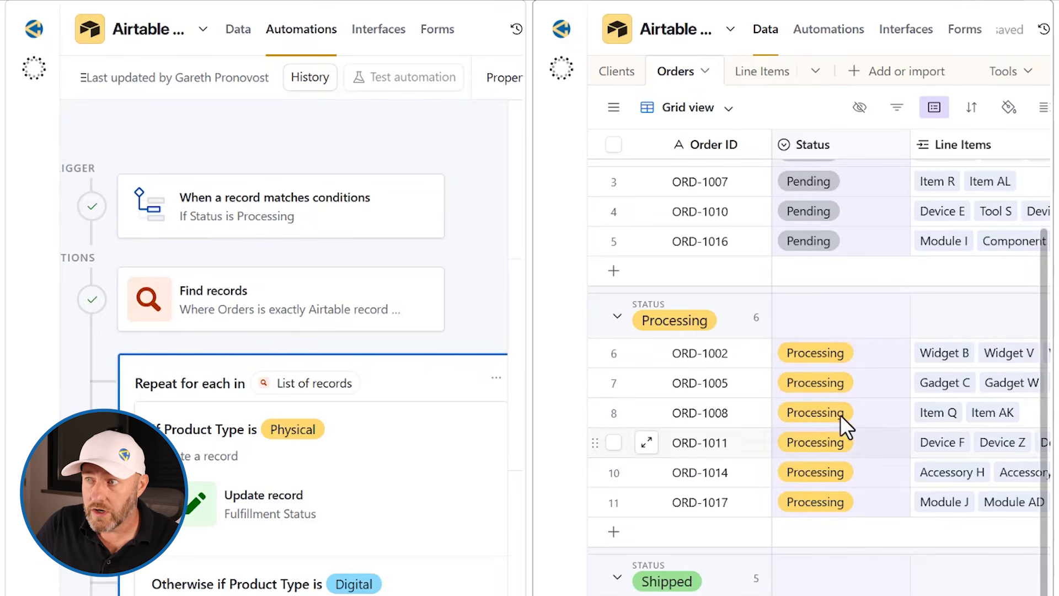
{"action": "scroll", "coordinate": [835, 386], "scroll_direction": "right", "scroll_amount": 3}
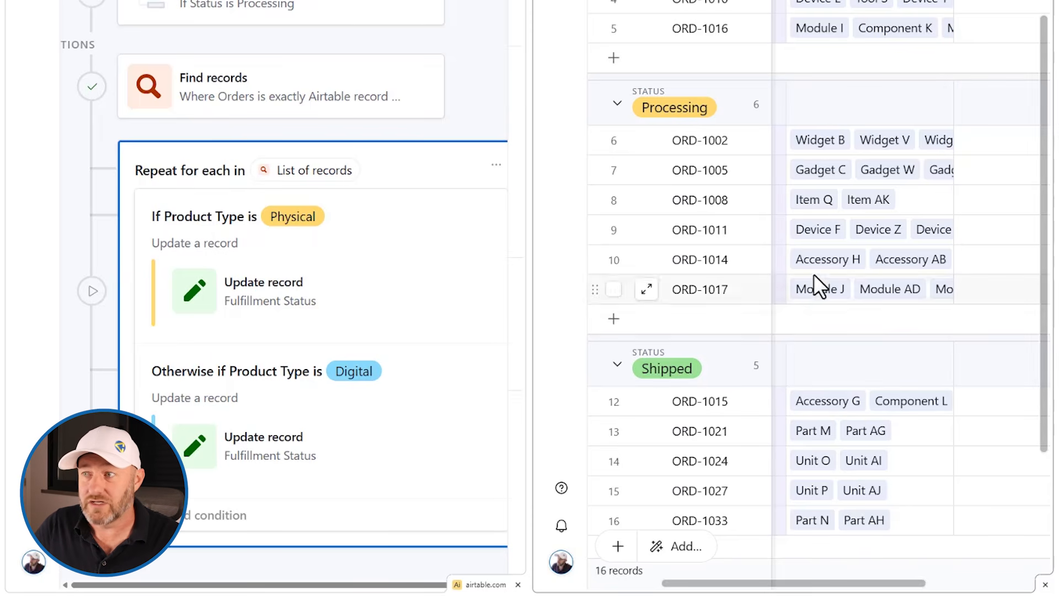
- In the Line Items table, inspect the records grouped under ORD-1015 and check Component L's product type
{"action": "left_click", "coordinate": [749, 2]}
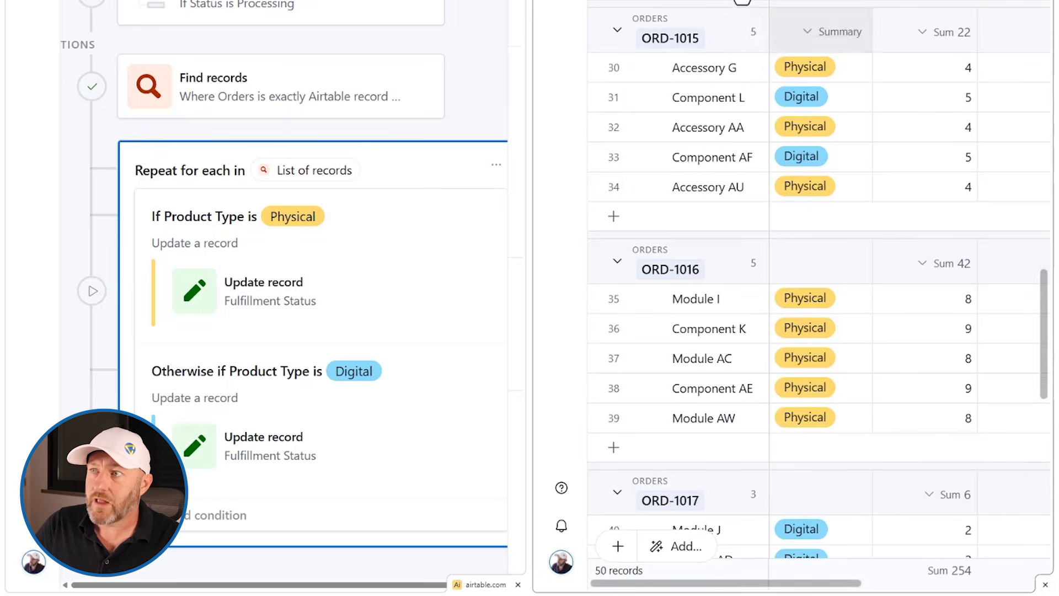
{"action": "scroll", "coordinate": [718, 157], "scroll_direction": "right", "scroll_amount": 5}
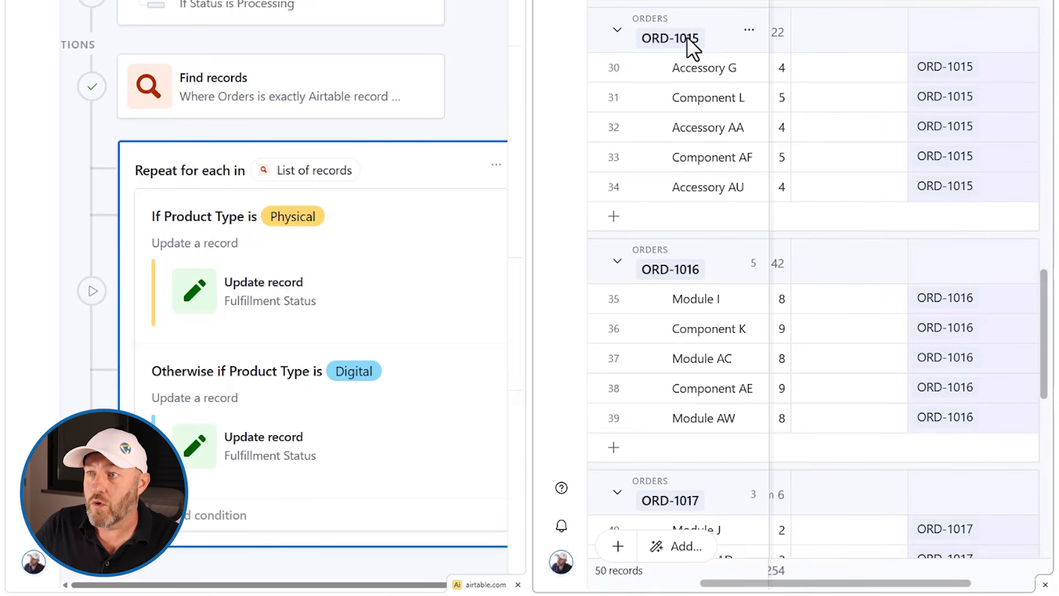
{"action": "left_click", "coordinate": [701, 97]}
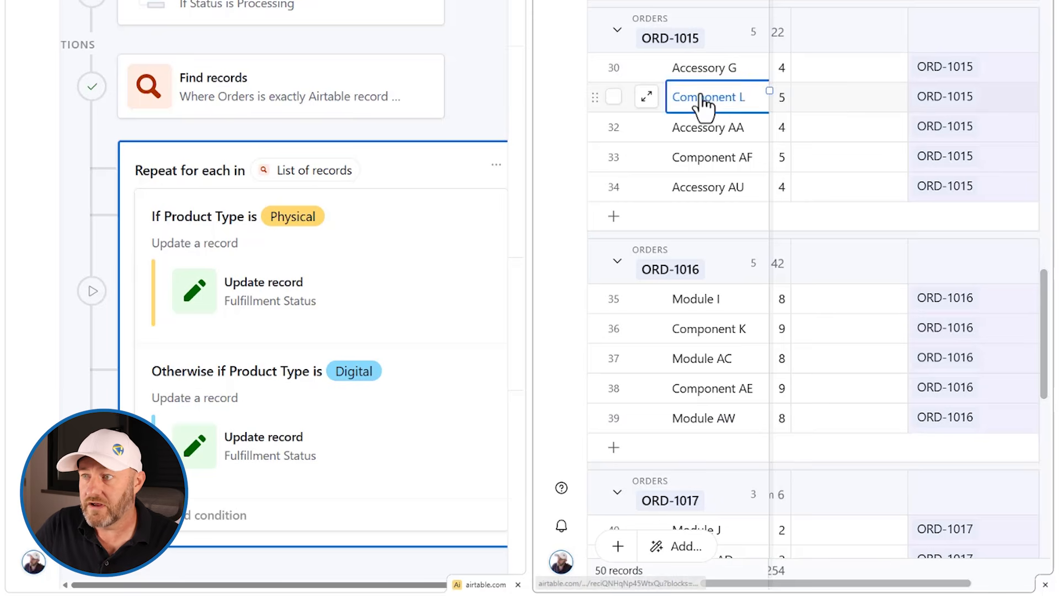
{"action": "key", "text": "Right"}
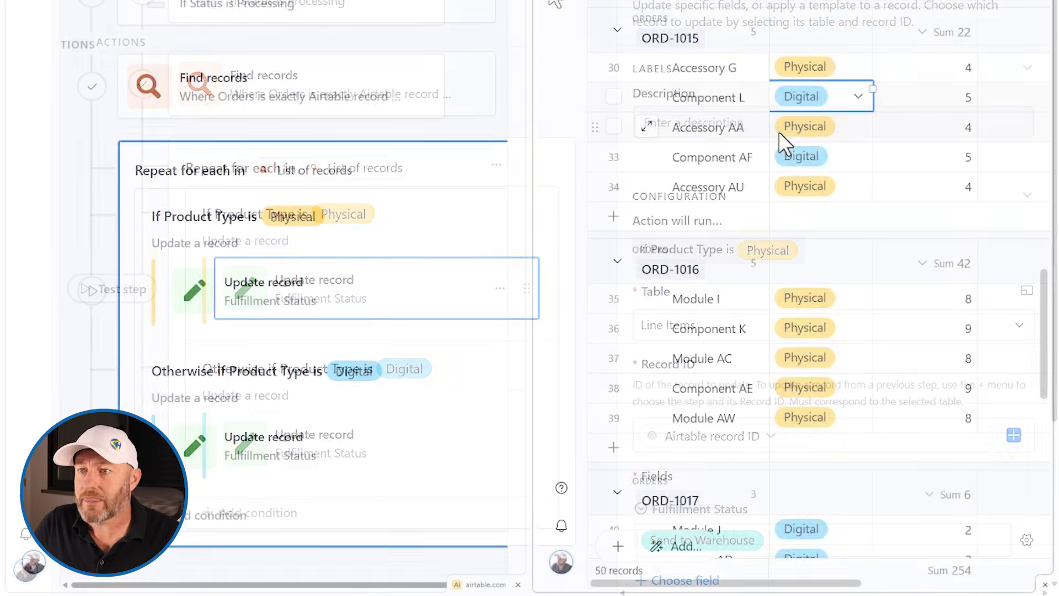
- Inspect the Physical and Digital product type conditions and the Update record action inside each one
{"action": "left_click", "coordinate": [432, 238]}
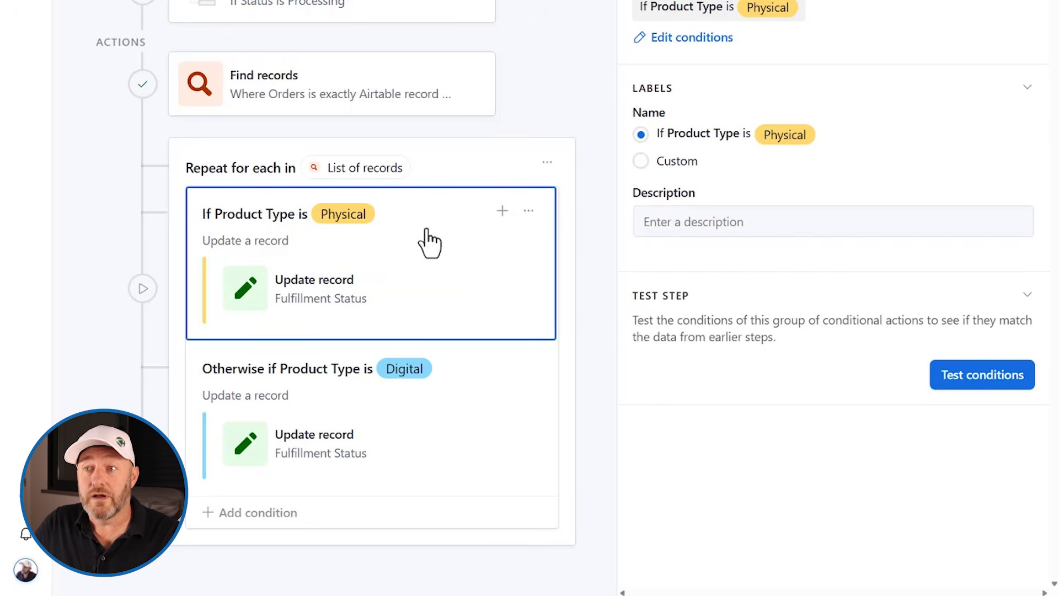
{"action": "left_click", "coordinate": [338, 291]}
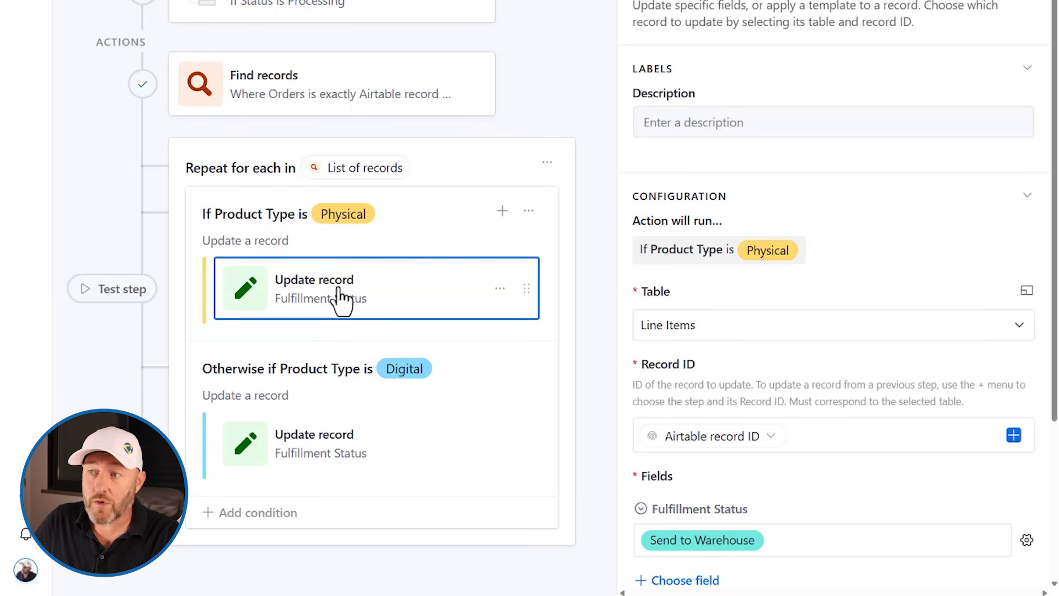
{"action": "scroll", "coordinate": [766, 436], "scroll_direction": "down", "scroll_amount": 3}
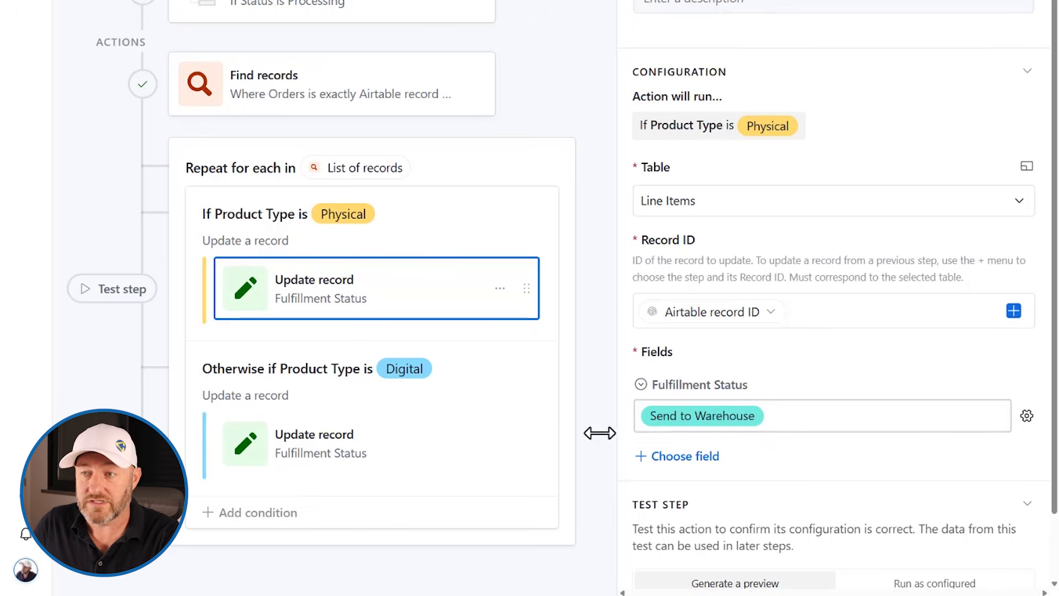
{"action": "left_click", "coordinate": [486, 396]}
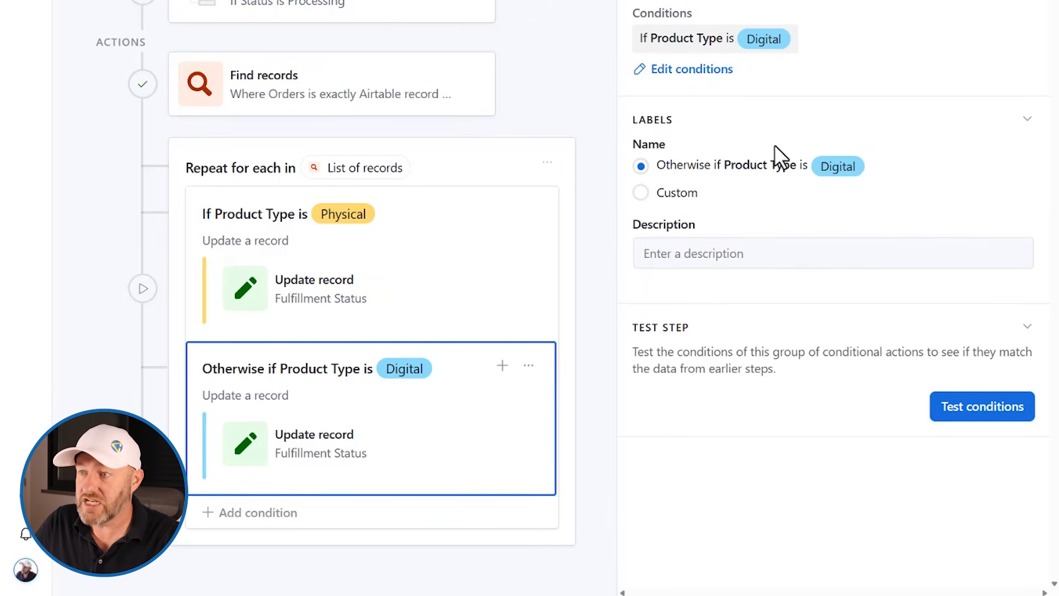
{"action": "left_click", "coordinate": [348, 451]}
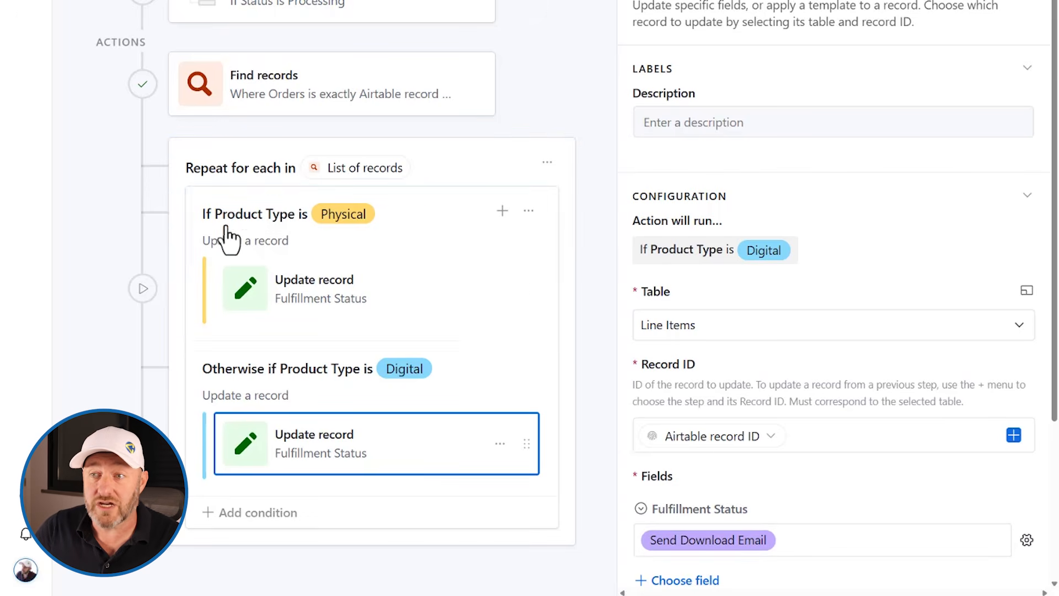
- Compare the Physical and Digital branches with the repeating group that contains them
{"action": "left_click", "coordinate": [209, 281]}
{"action": "left_click", "coordinate": [201, 389]}
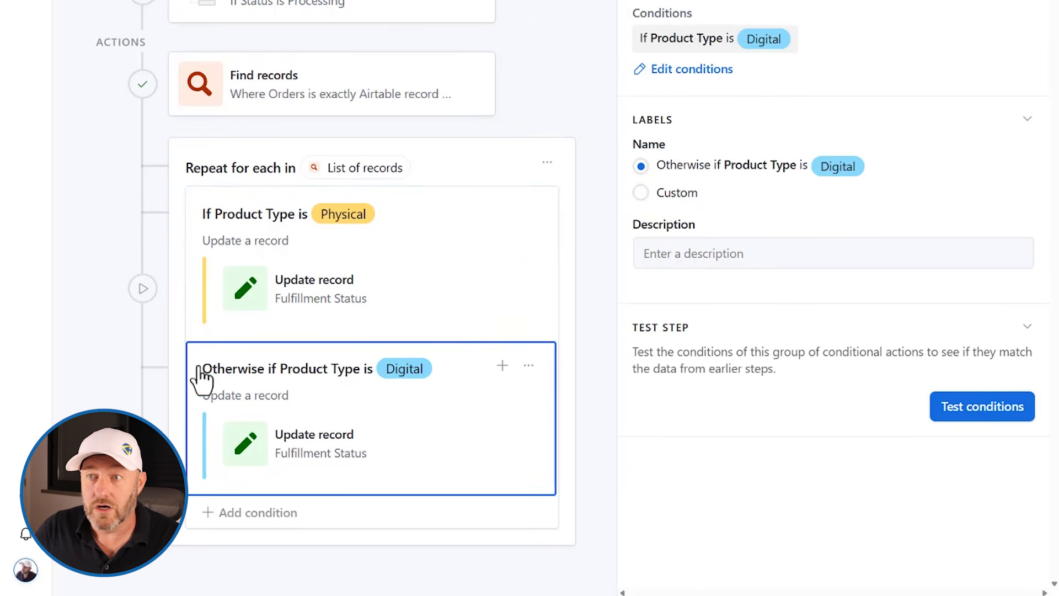
{"action": "left_click", "coordinate": [210, 179]}
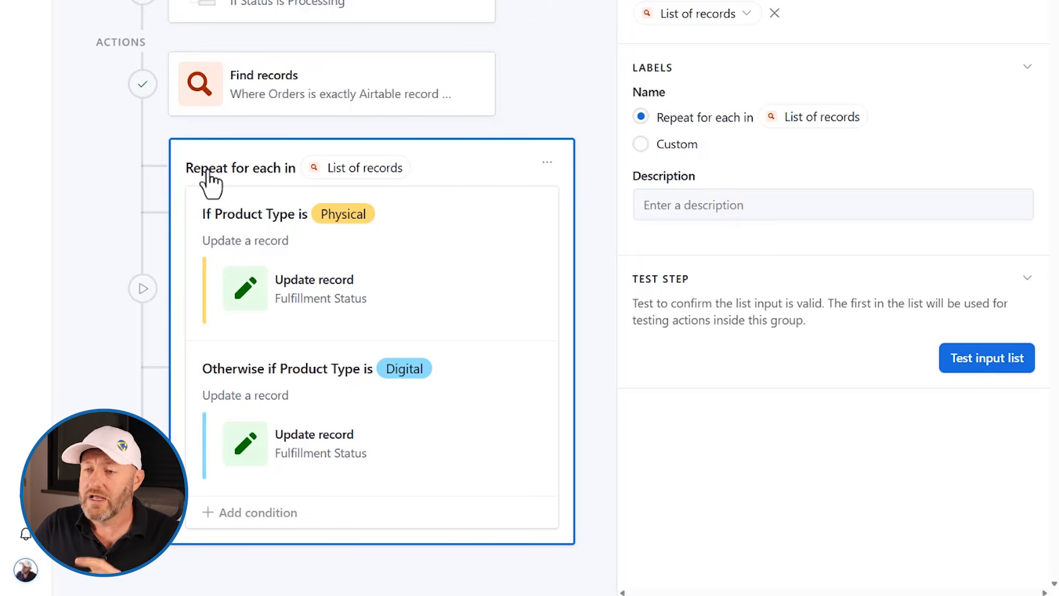
- Add an empty Otherwise-if condition group below the Digital branch and dismiss its condition editor
{"action": "left_click", "coordinate": [243, 515]}
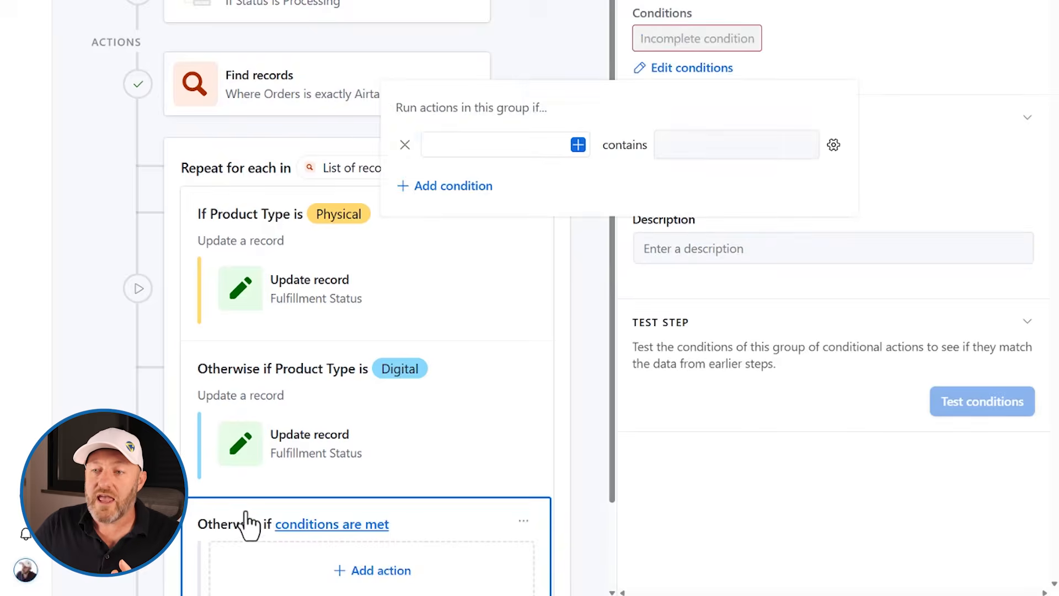
{"action": "scroll", "coordinate": [397, 491], "scroll_direction": "down", "scroll_amount": 2}
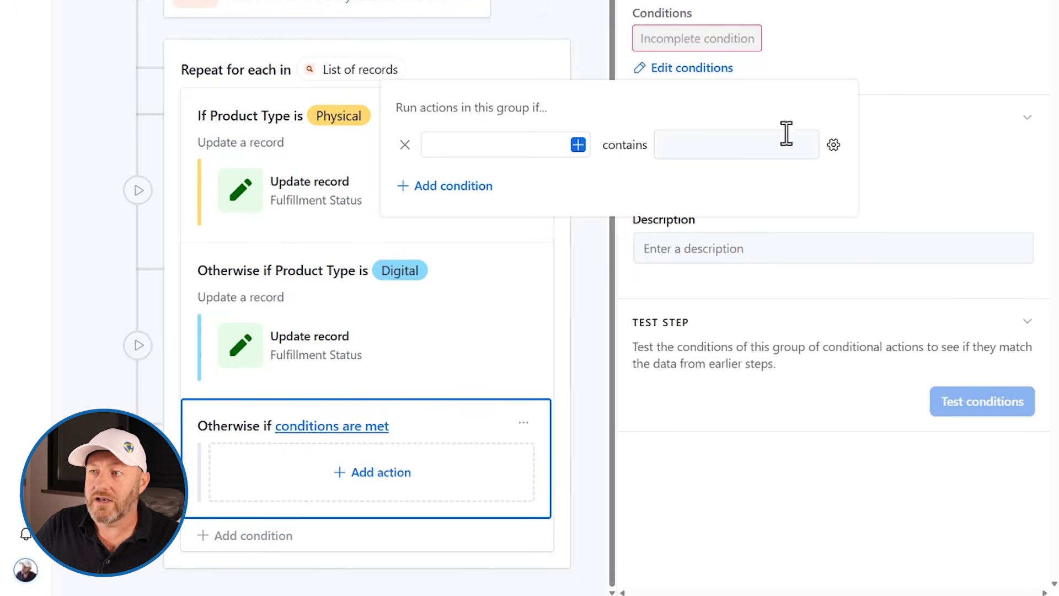
{"action": "left_click", "coordinate": [591, 53]}
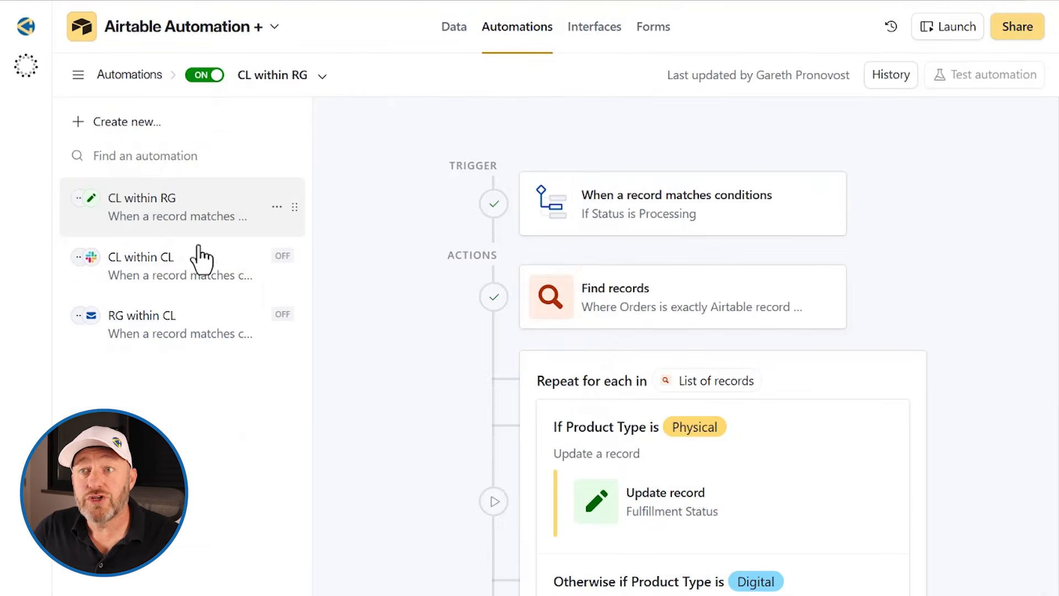
- Open the CL within CL automation and inspect its trigger and the Engagement Type is Service 1 condition
{"action": "left_click", "coordinate": [161, 287]}
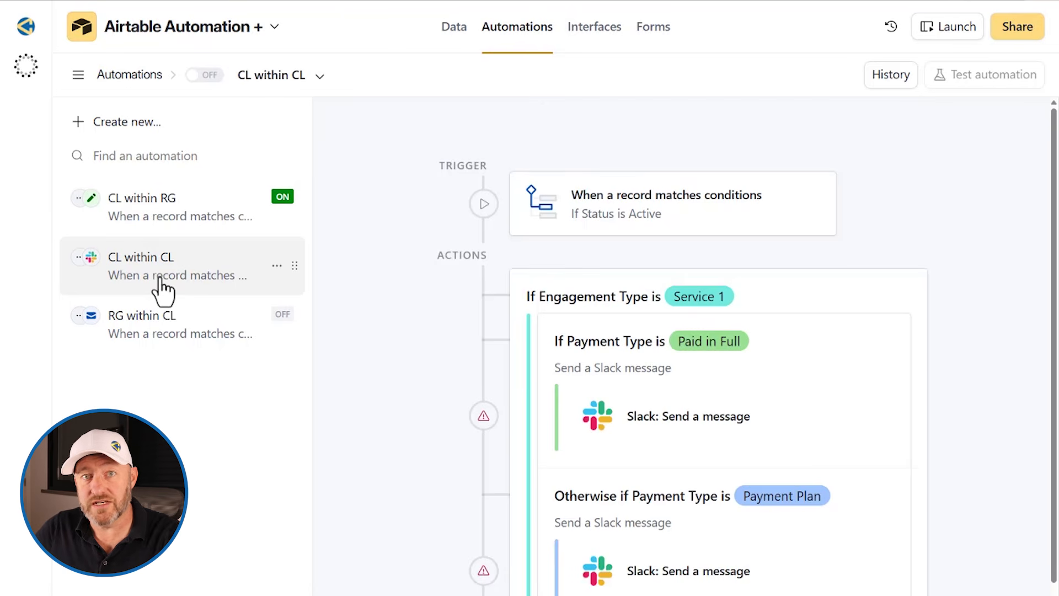
{"action": "left_click", "coordinate": [584, 231]}
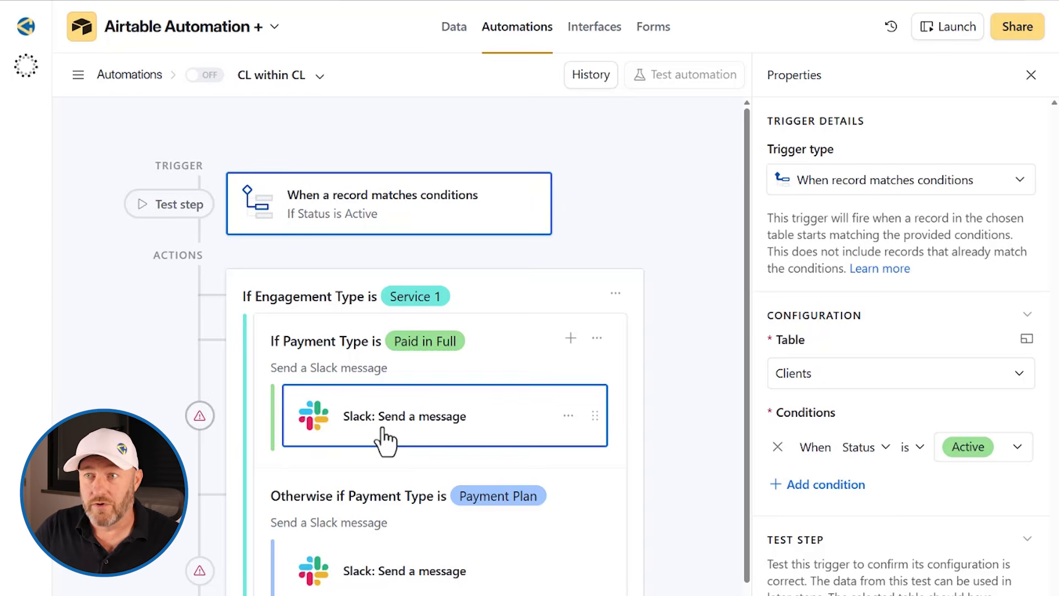
{"action": "left_click", "coordinate": [356, 301]}
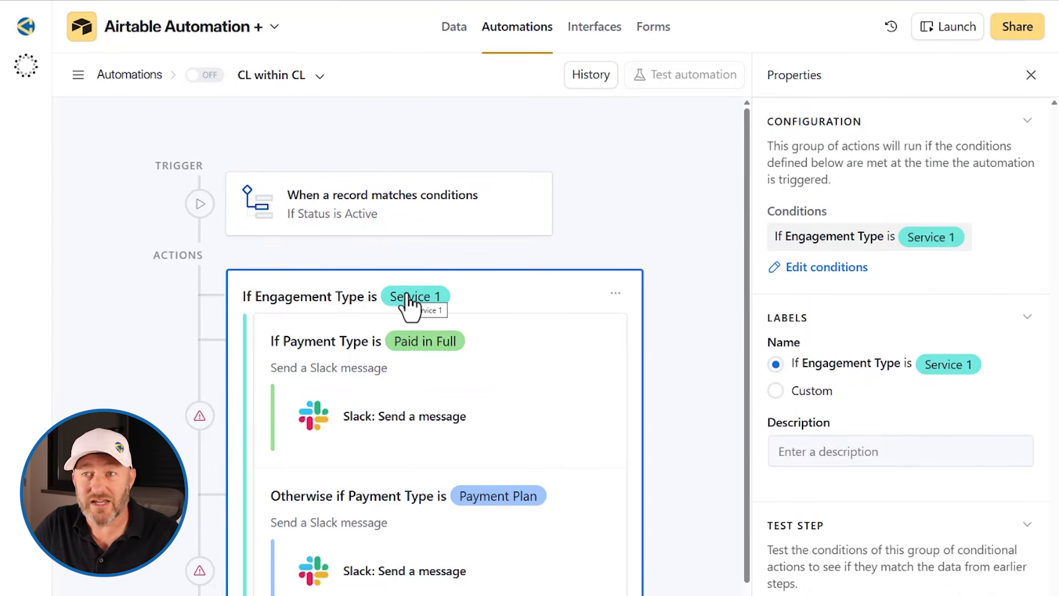
- Examine the Service 1 and Service 2 branches with their nested Payment Type conditions and Slack message actions
{"action": "scroll", "coordinate": [511, 324], "scroll_direction": "down", "scroll_amount": 3}
{"action": "left_click", "coordinate": [534, 571]}
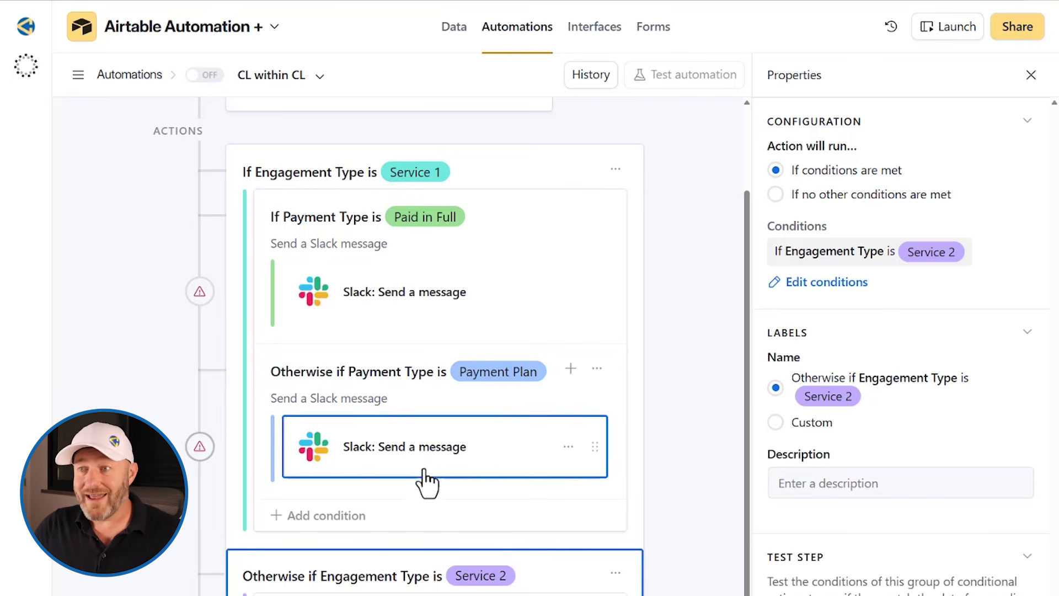
{"action": "scroll", "coordinate": [417, 472], "scroll_direction": "down", "scroll_amount": 2}
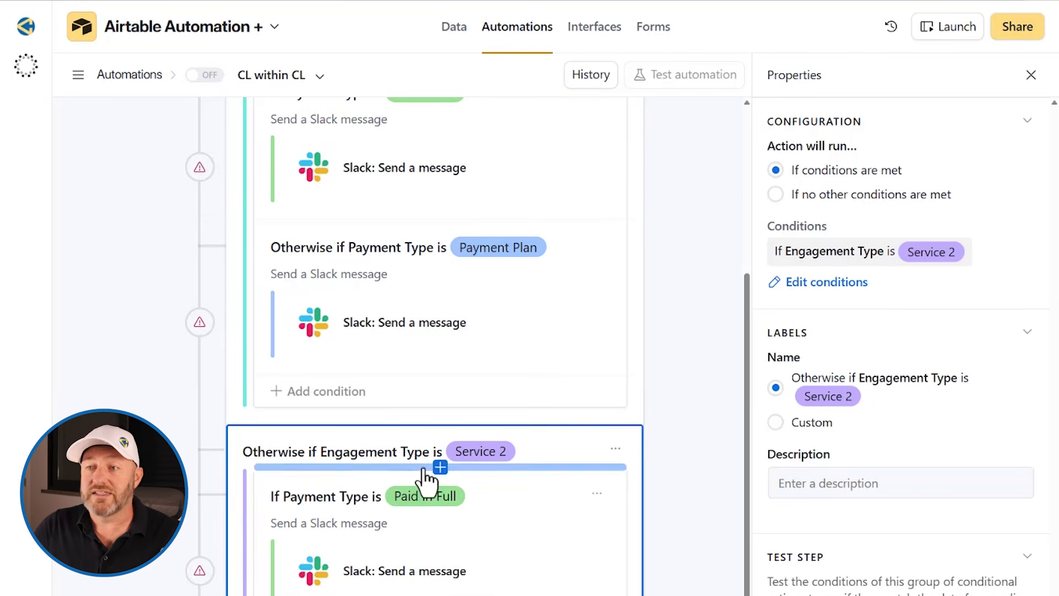
{"action": "scroll", "coordinate": [417, 472], "scroll_direction": "up", "scroll_amount": 2}
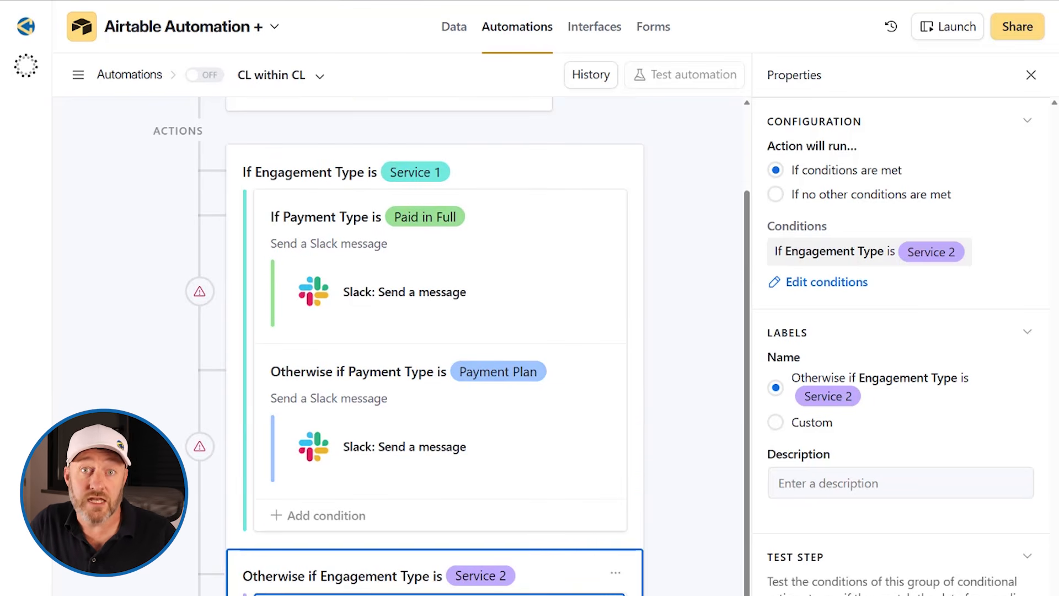
{"action": "scroll", "coordinate": [545, 553], "scroll_direction": "up", "scroll_amount": 1}
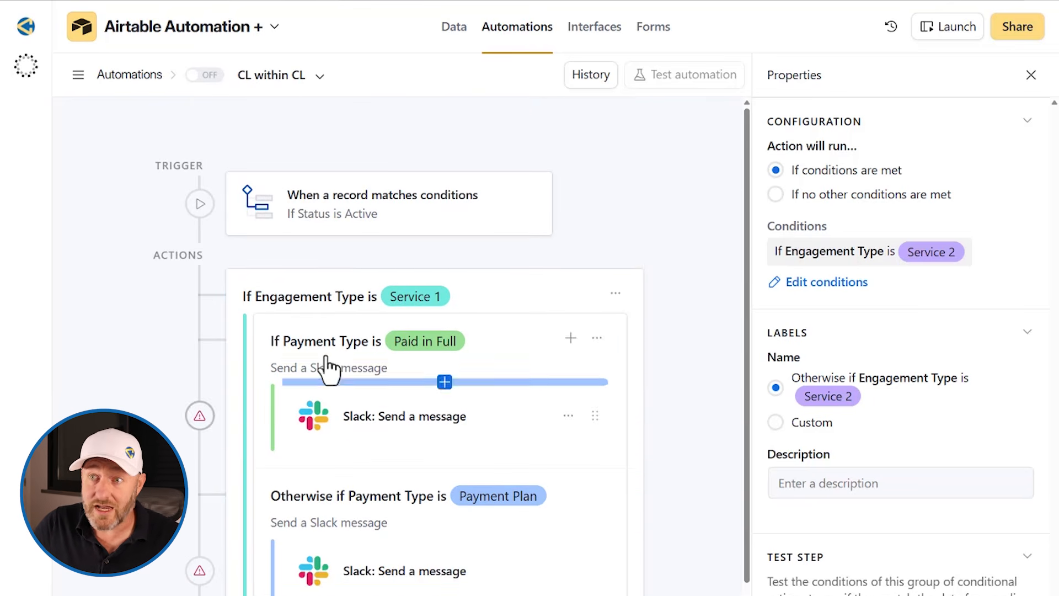
{"action": "left_click", "coordinate": [280, 301]}
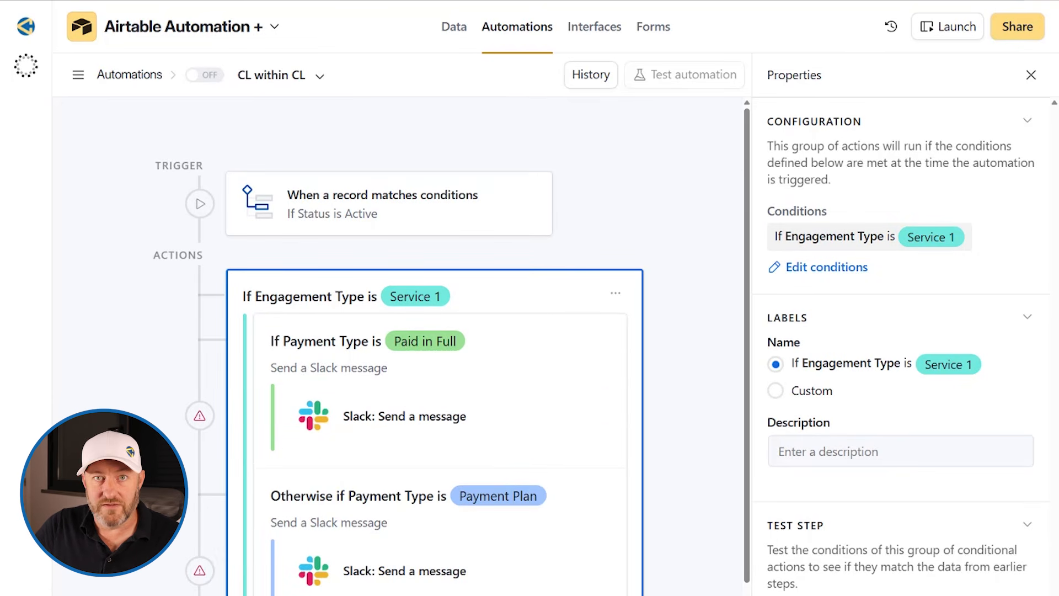
{"action": "scroll", "coordinate": [698, 494], "scroll_direction": "down", "scroll_amount": 10}
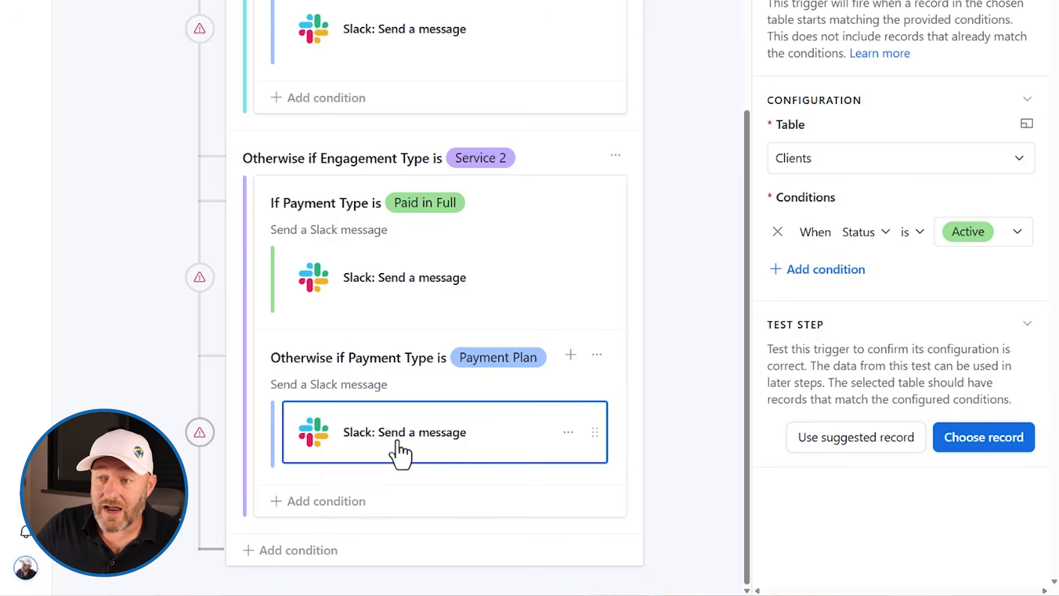
- Inspect the Slack message action in the Service 2 Payment Plan branch and browse the action types that can be added there
{"action": "left_click", "coordinate": [463, 422]}
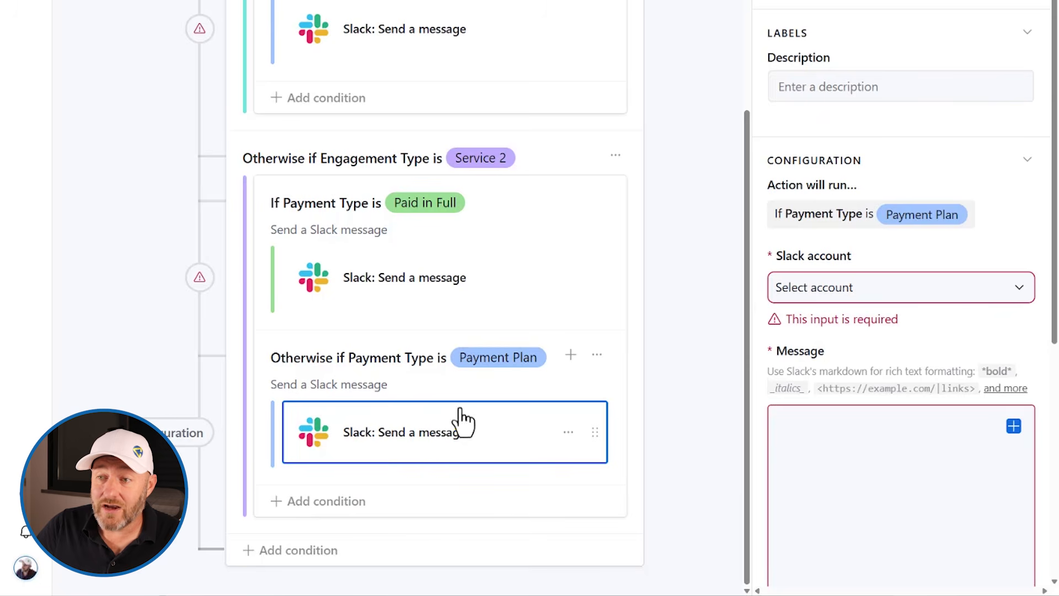
{"action": "left_click", "coordinate": [443, 465]}
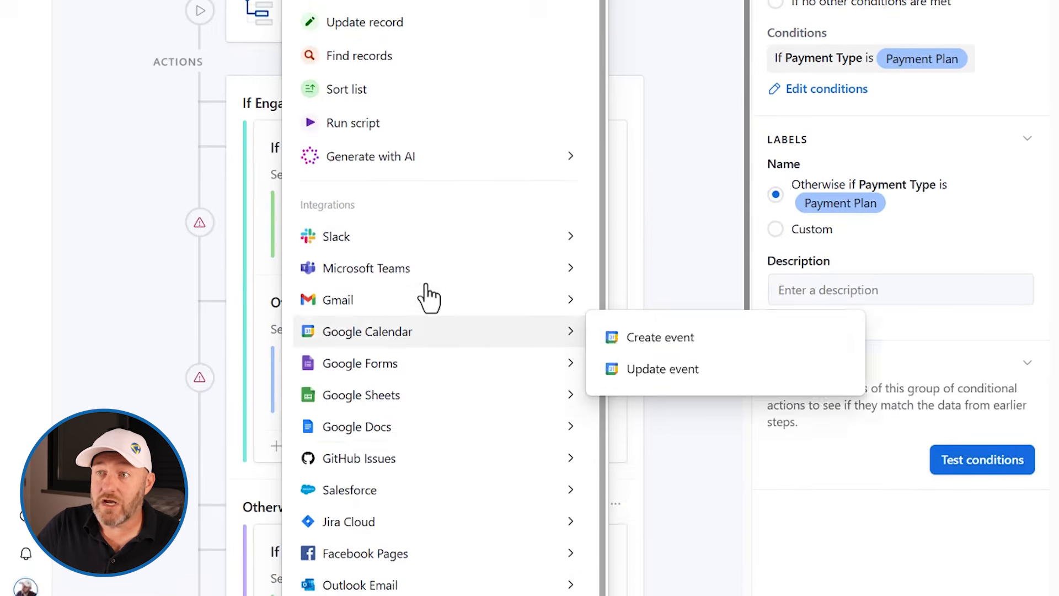
{"action": "mouse_move", "coordinate": [394, 157]}
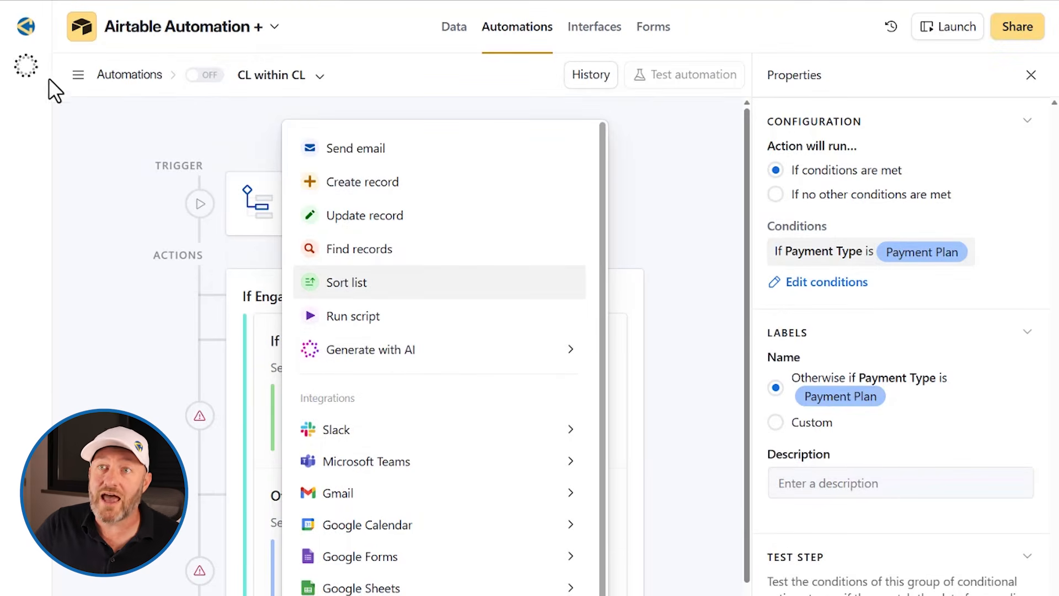
{"action": "left_click", "coordinate": [80, 78]}
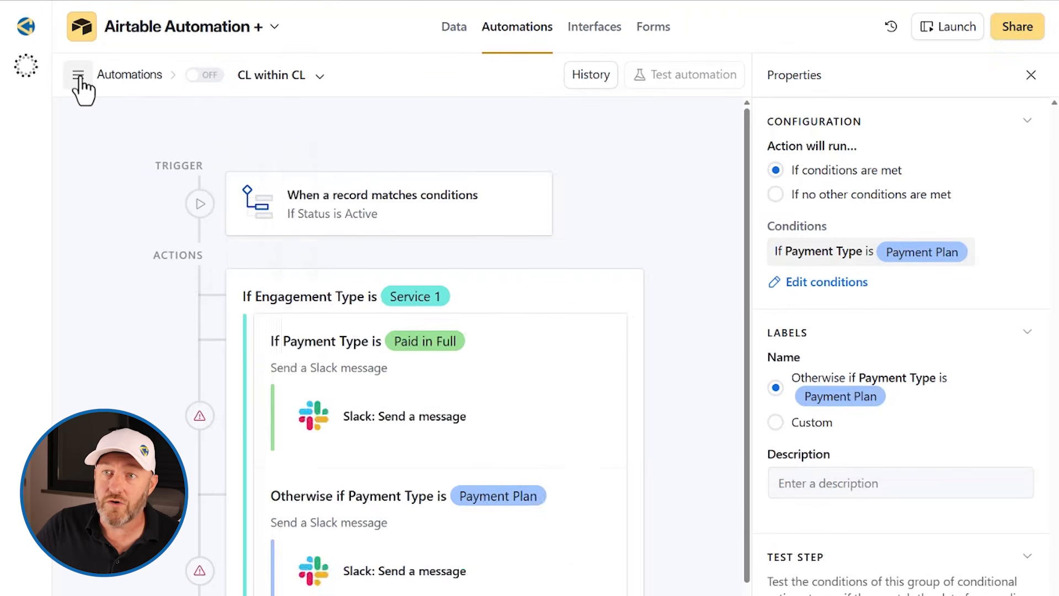
- Open the RG within CL automation and inspect its record-matching trigger on the Orders table
{"action": "left_click", "coordinate": [80, 78]}
{"action": "left_click", "coordinate": [127, 345]}
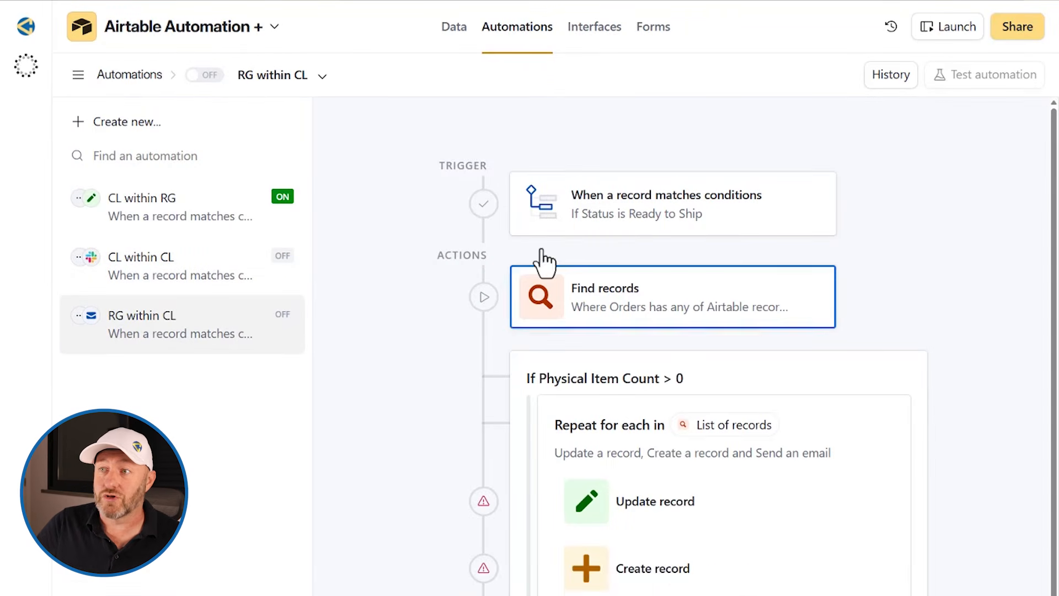
{"action": "left_click", "coordinate": [600, 222]}
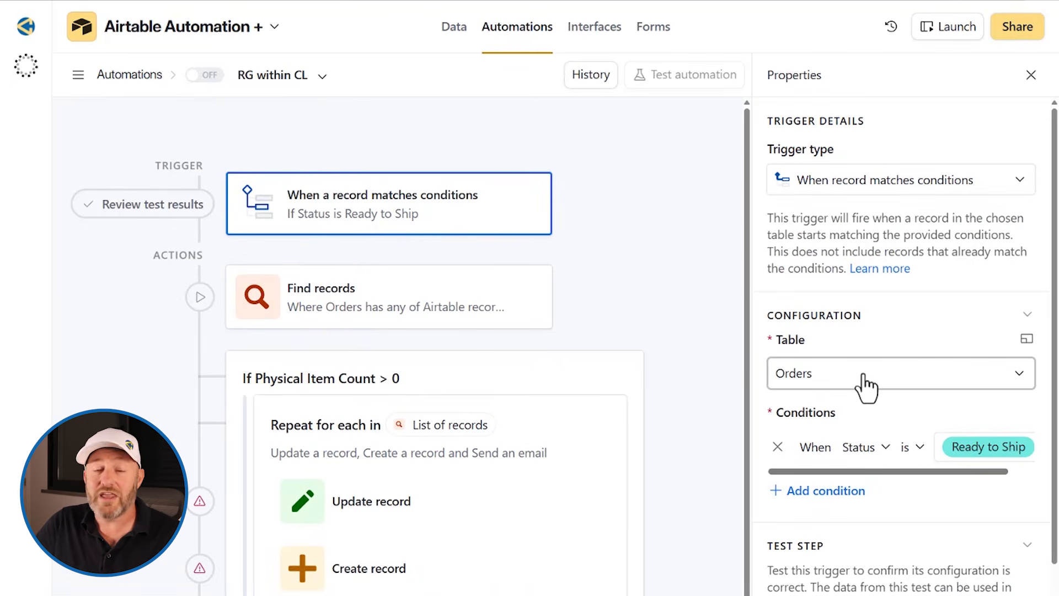
- Inspect the Find records action and the repeating group nested under the Physical Item Count > 0 condition
{"action": "left_click", "coordinate": [411, 320]}
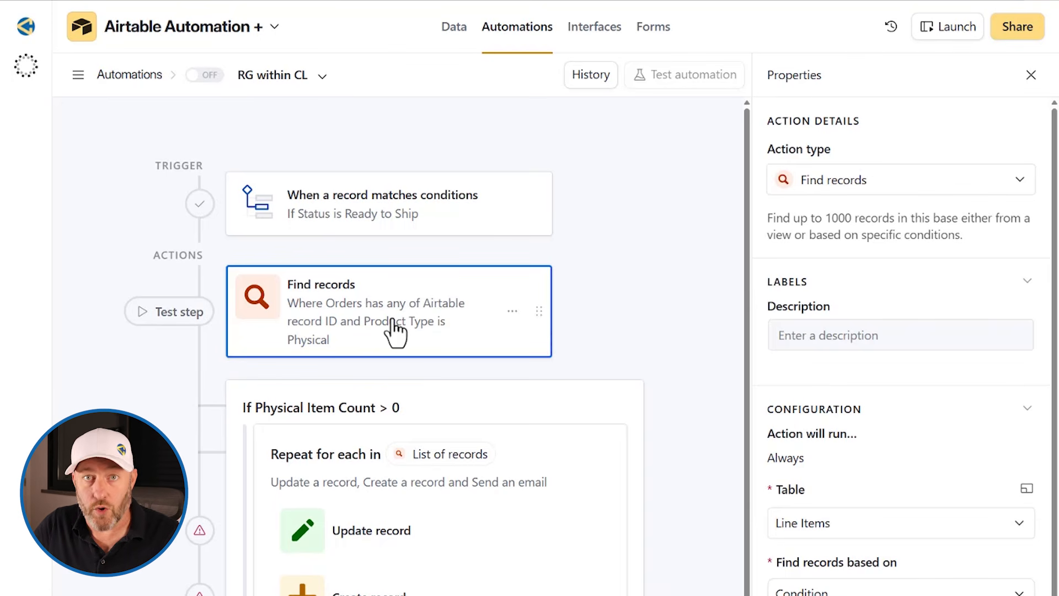
{"action": "left_click", "coordinate": [513, 407]}
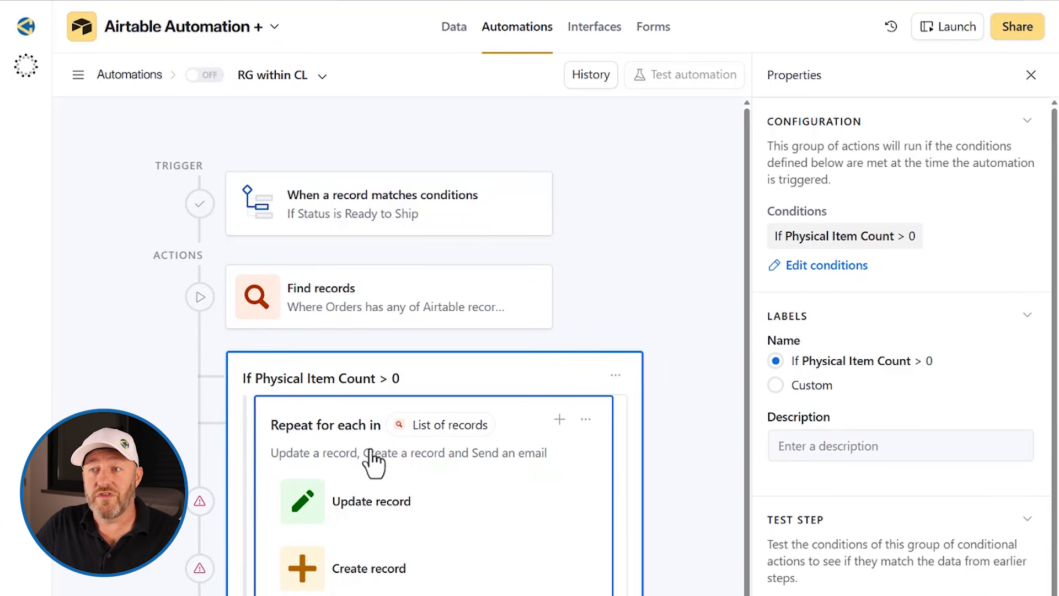
{"action": "left_click", "coordinate": [332, 437]}
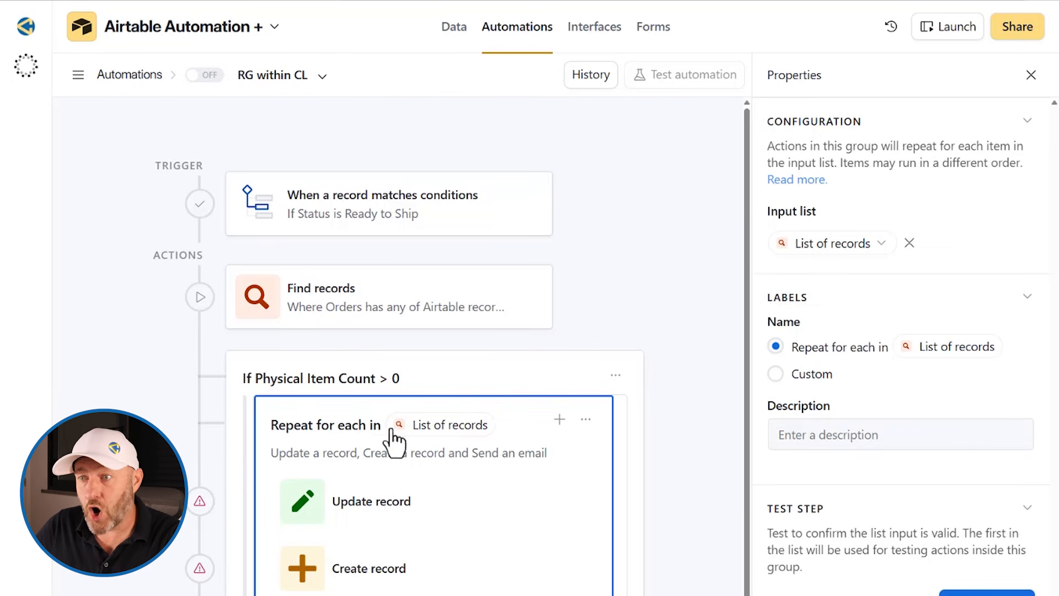
{"action": "mouse_move", "coordinate": [447, 425]}
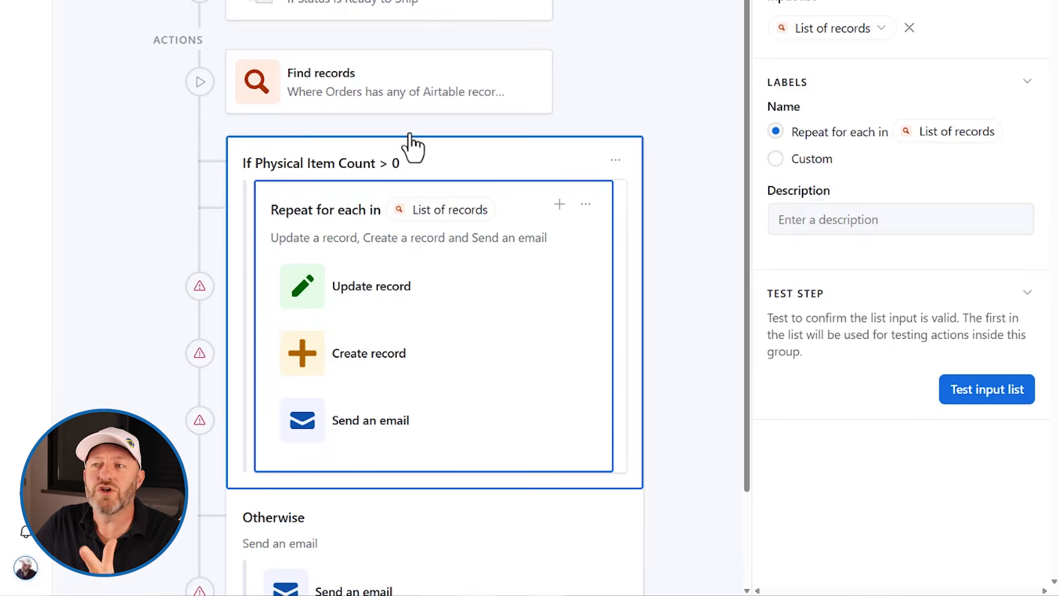
- Examine the repeating group's list source and its actions inside the Physical Item Count > 0 branch alongside the Otherwise email branch
{"action": "scroll", "coordinate": [433, 409], "scroll_direction": "down", "scroll_amount": 2}
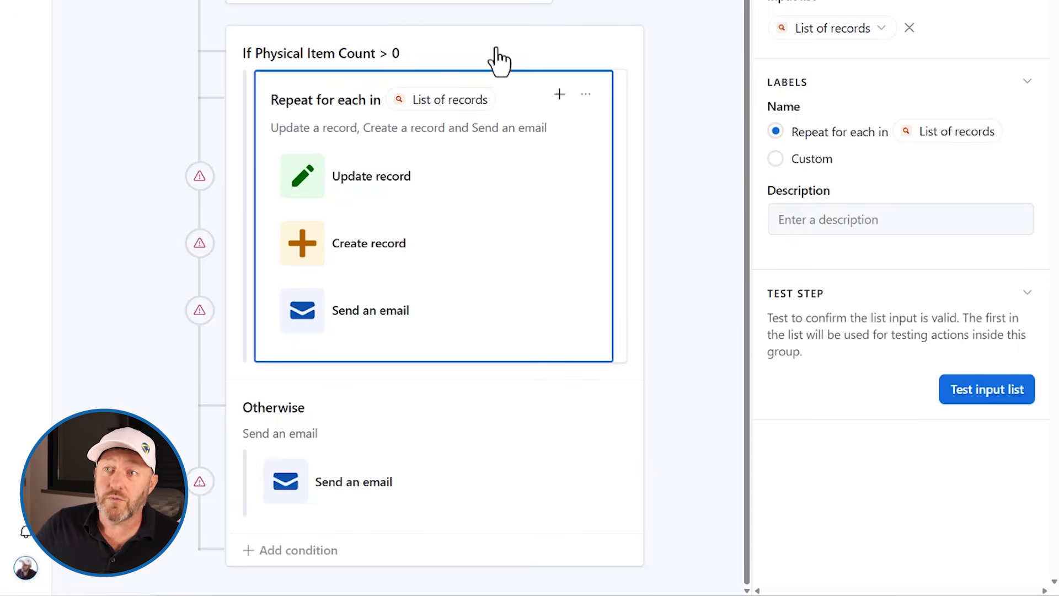
{"action": "scroll", "coordinate": [392, 44], "scroll_direction": "up", "scroll_amount": 2}
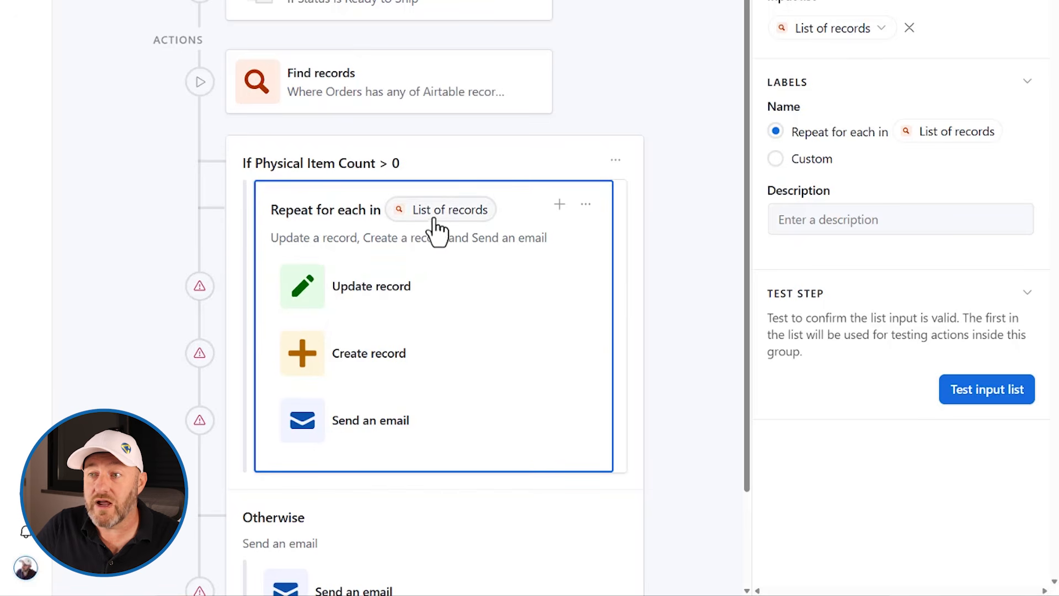
{"action": "mouse_move", "coordinate": [436, 221]}
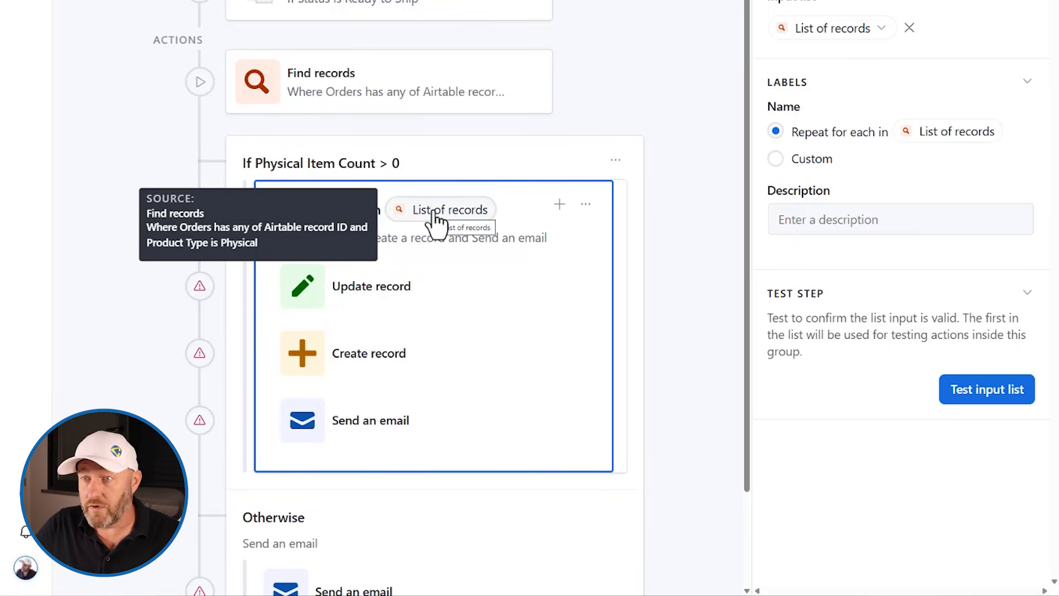
{"action": "left_click", "coordinate": [246, 161]}
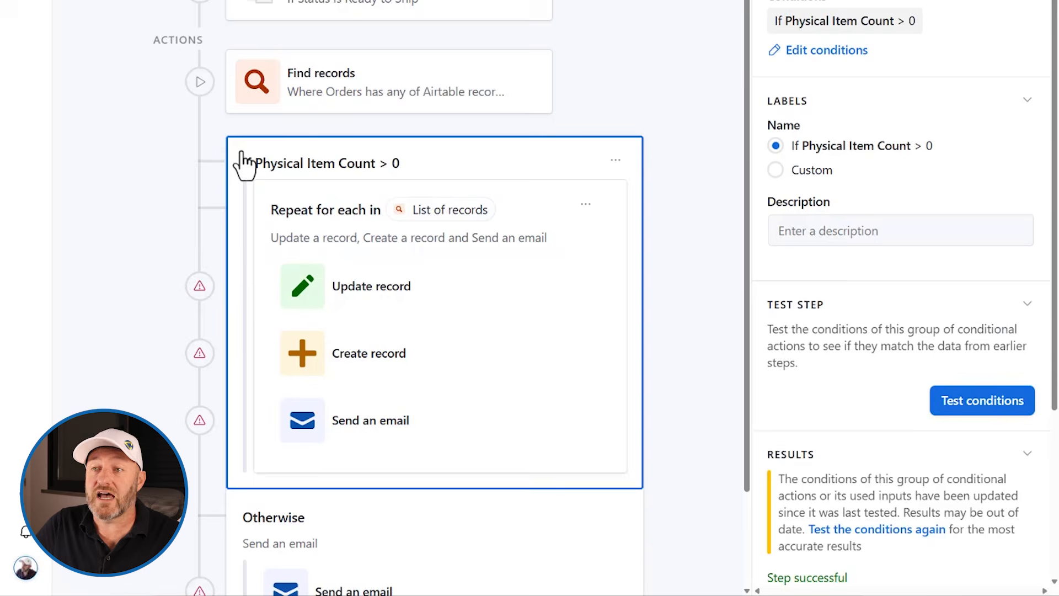
{"action": "scroll", "coordinate": [281, 176], "scroll_direction": "down", "scroll_amount": 2}
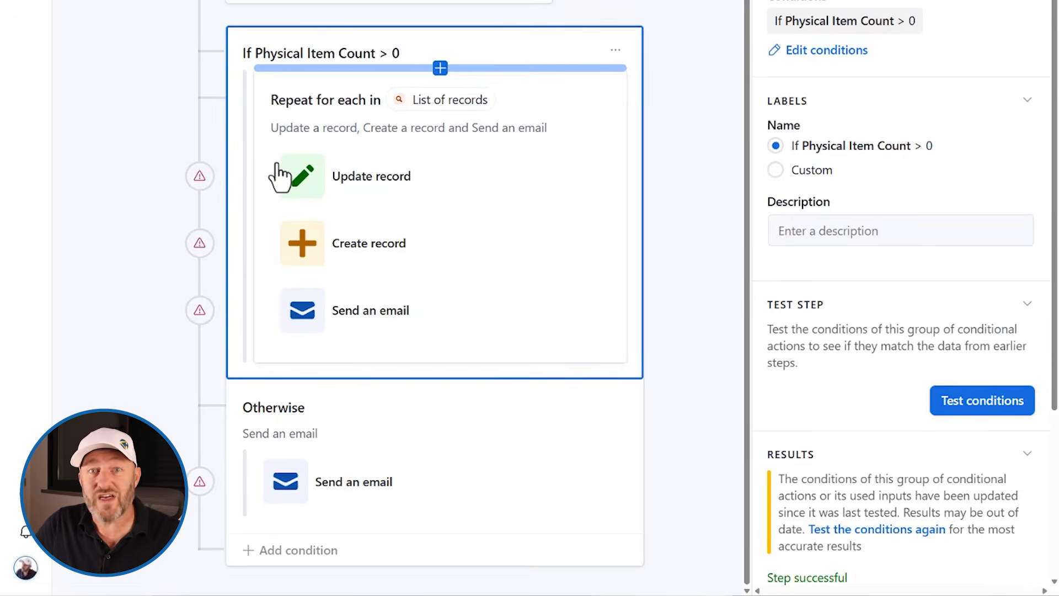
{"action": "left_click", "coordinate": [278, 175]}
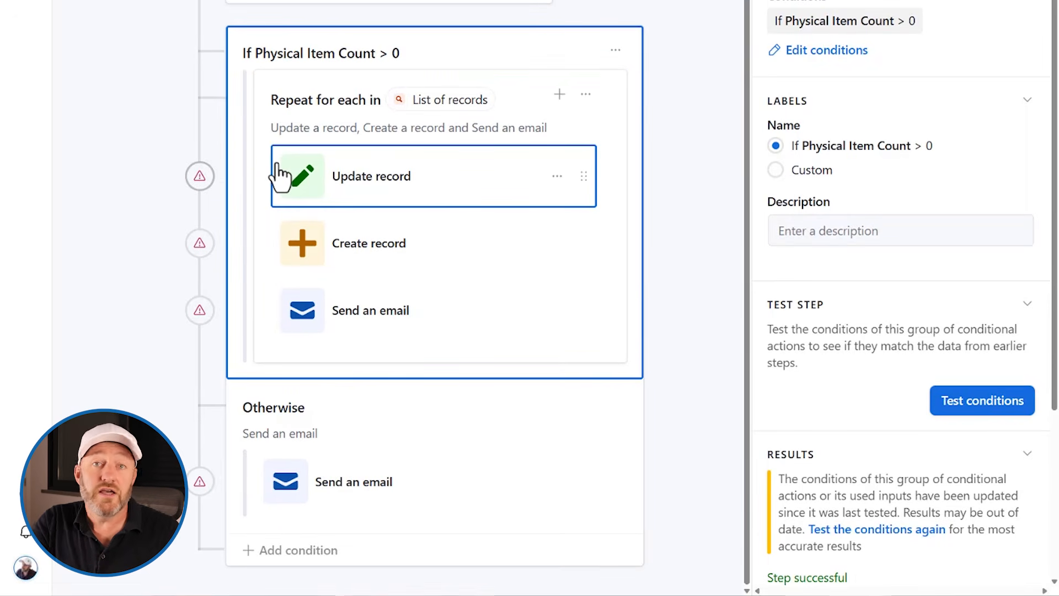